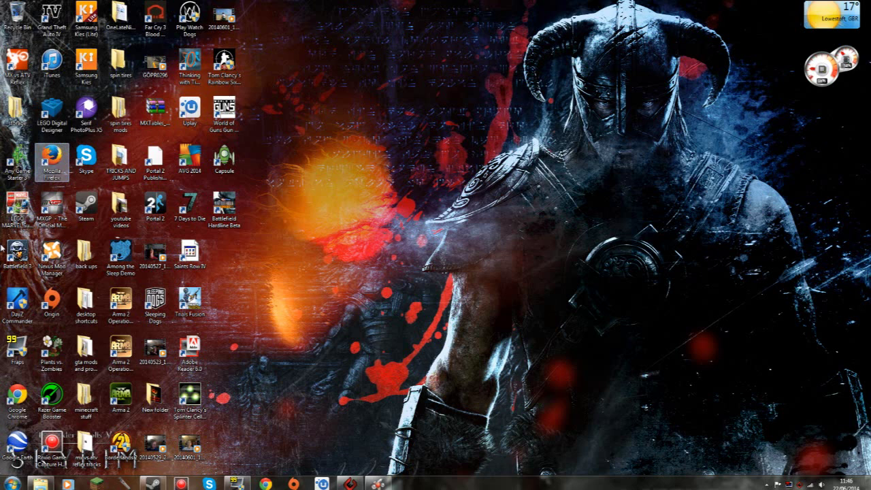
Browse from the user folder through AppData\Local to the PAYDAY 2 folder in a maximized Explorer window
click(13, 481)
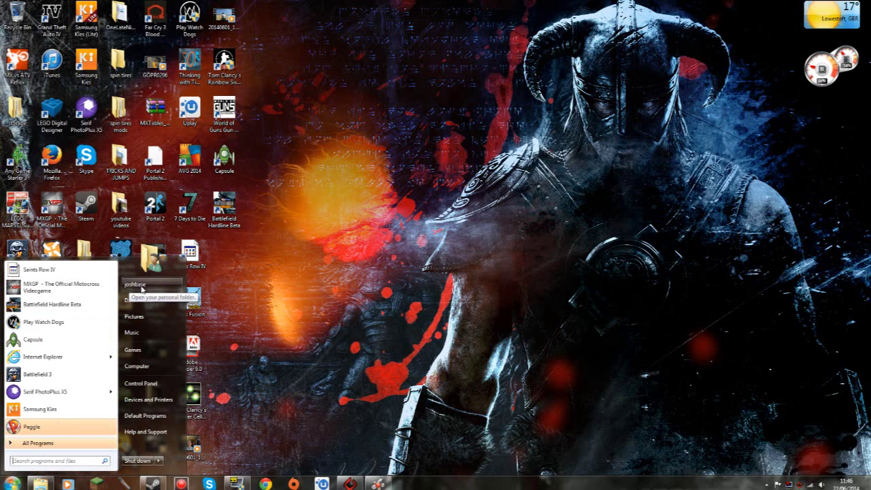
click(143, 290)
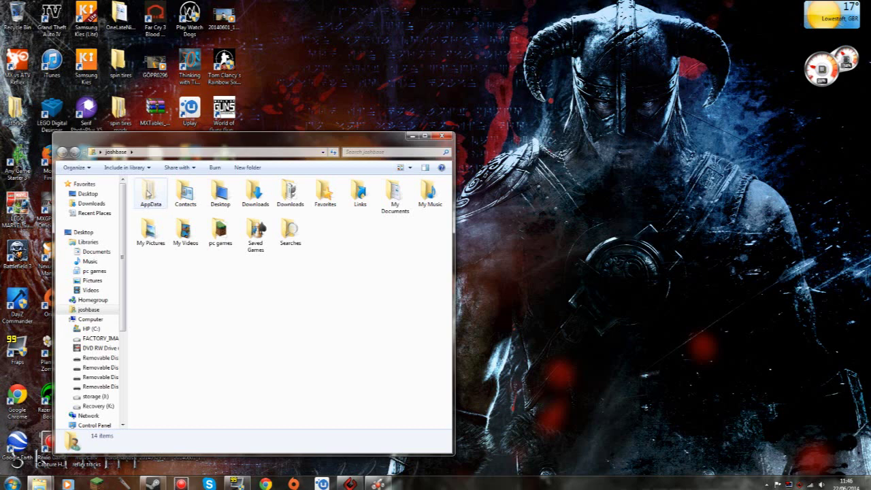
double_click(155, 197)
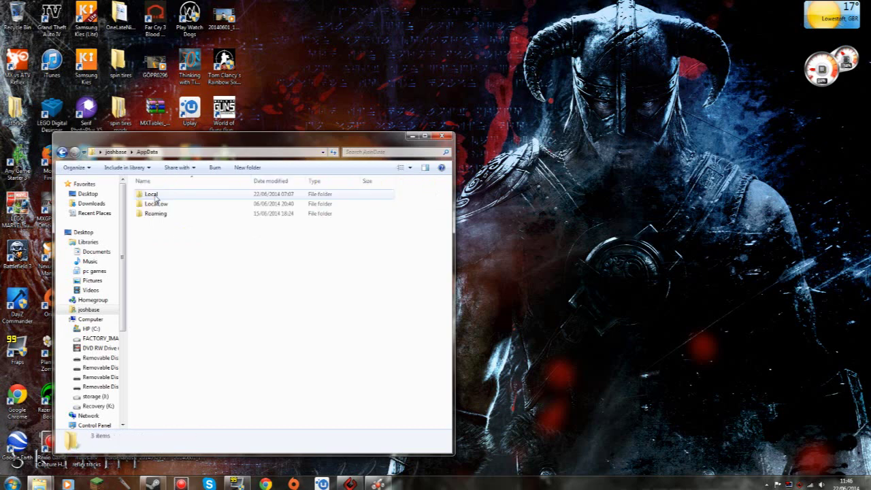
double_click(168, 197)
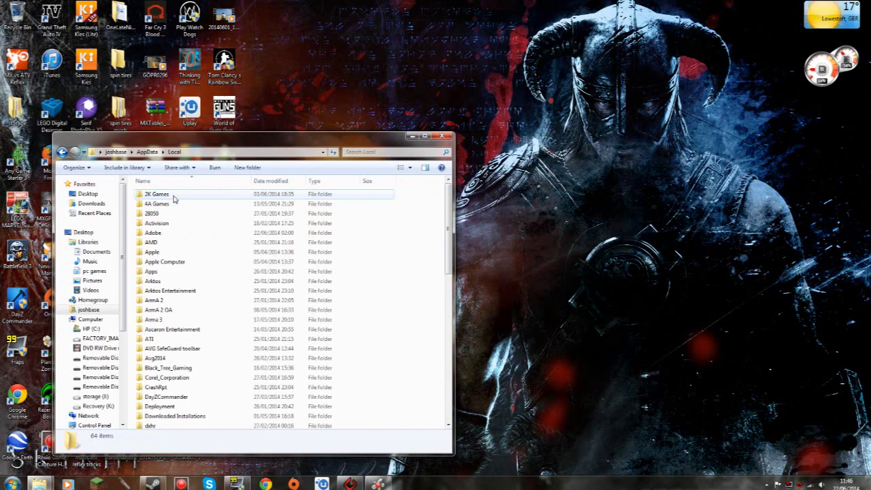
drag(448, 202, 458, 275)
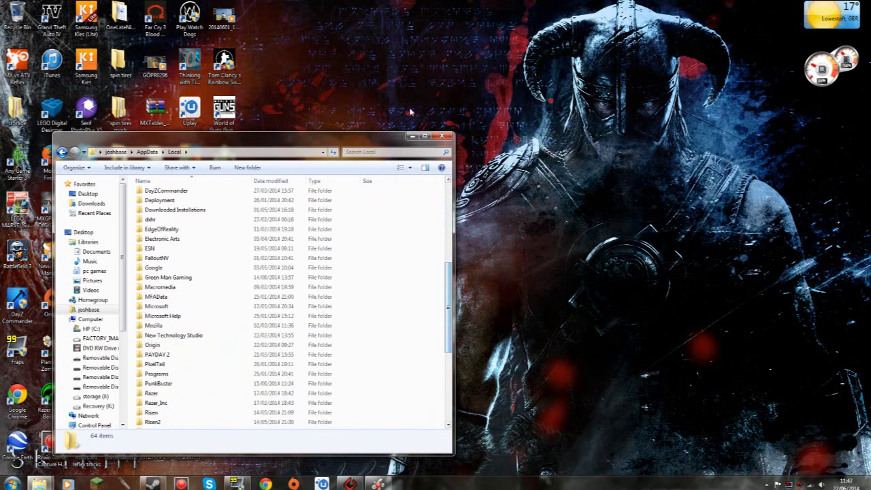
click(425, 136)
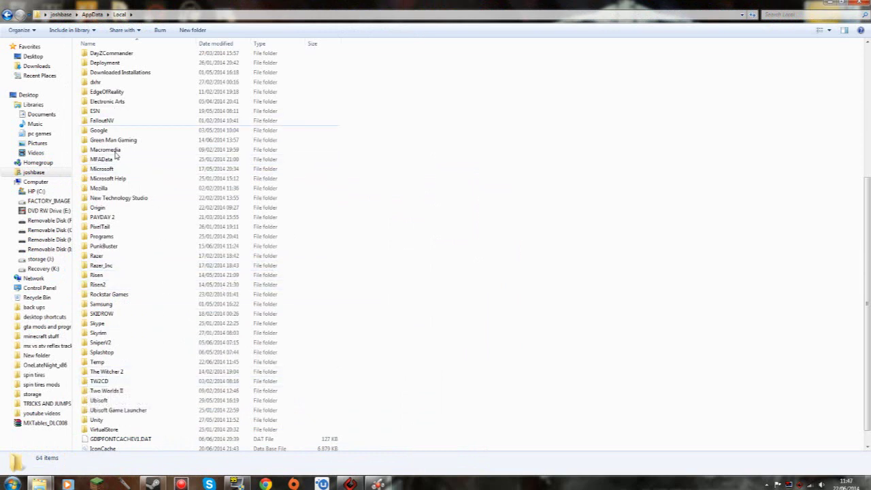
double_click(119, 217)
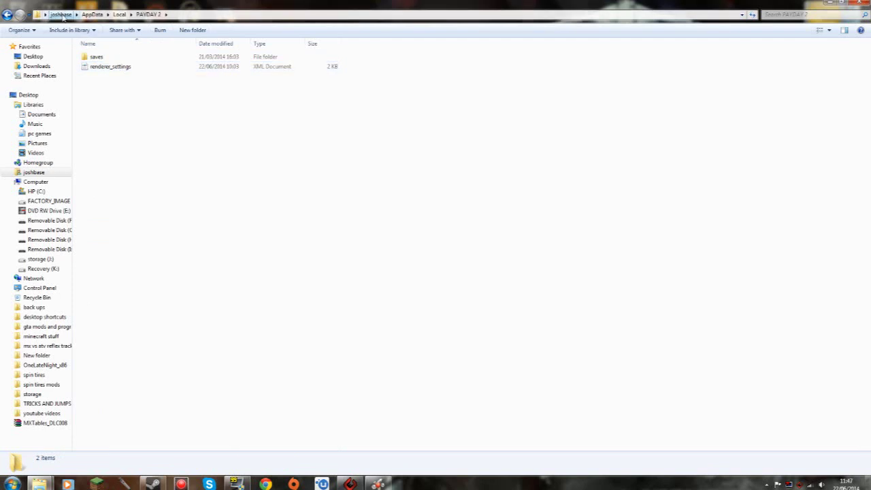
Open renderer_settings with Notepad and scroll across to the refresh_rate entry
click(127, 68)
right_click(127, 68)
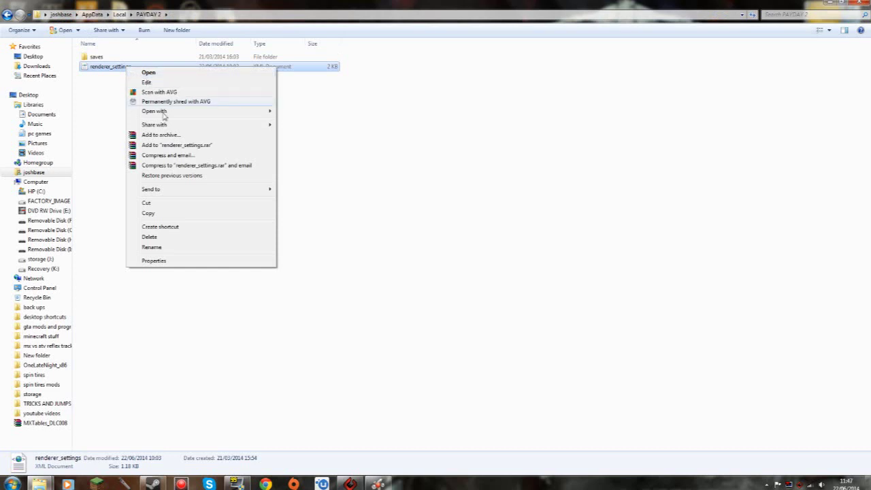
mouse_move(155, 111)
click(312, 143)
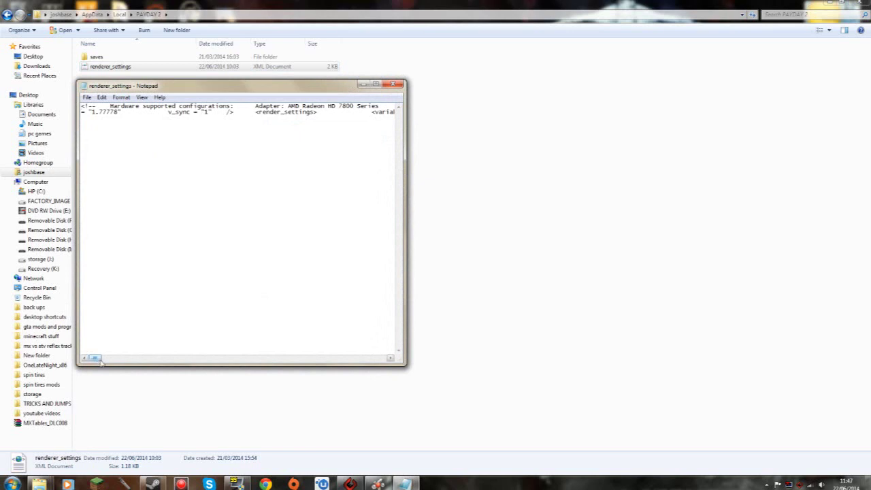
drag(94, 358, 383, 365)
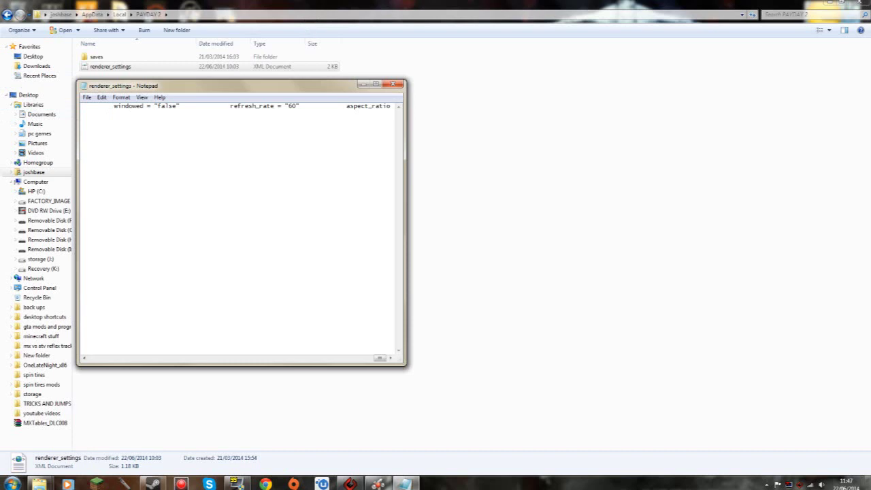
Change the refresh_rate value to "60" in renderer_settings and save the file
click(87, 97)
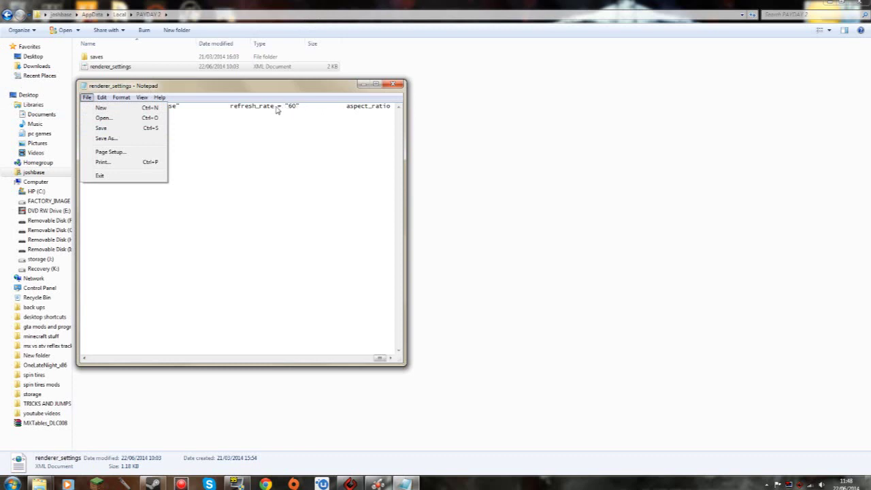
click(286, 107)
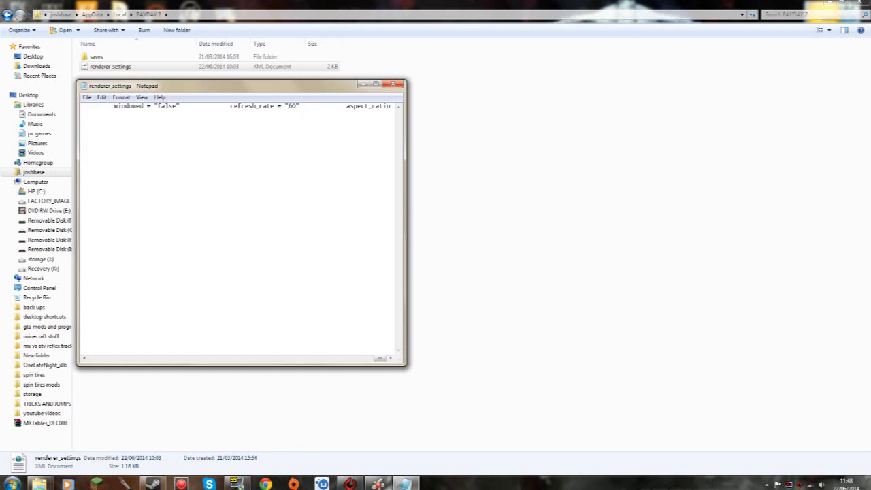
key(BackSpace)
text(60)
click(87, 97)
click(100, 129)
Close Notepad and the Explorer window, then launch Steam from the taskbar
click(392, 85)
click(861, 4)
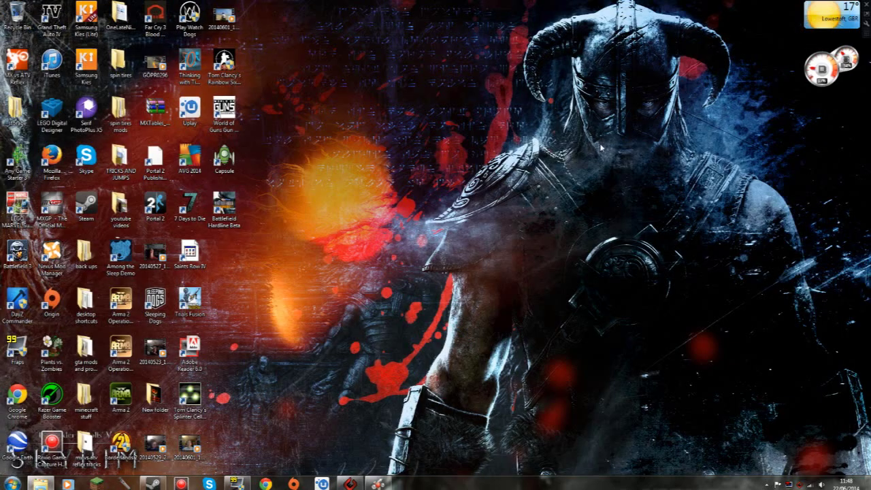
click(160, 482)
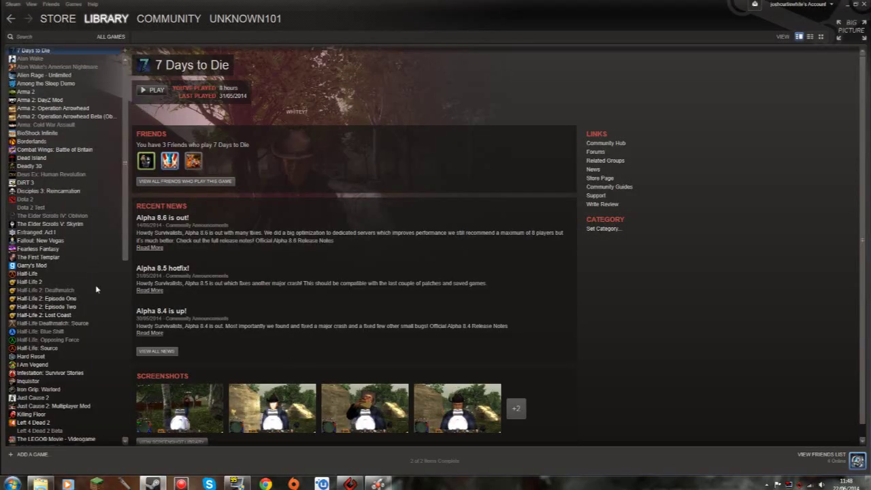
Scroll the Steam library game list down to PAYDAY 2 and open its page
click(38, 248)
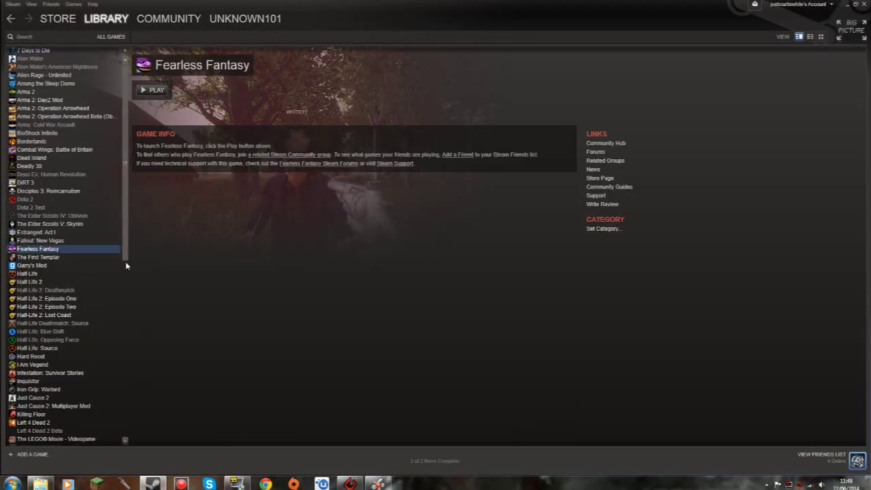
scroll(124, 300, down, 2)
scroll(123, 320, down, 2)
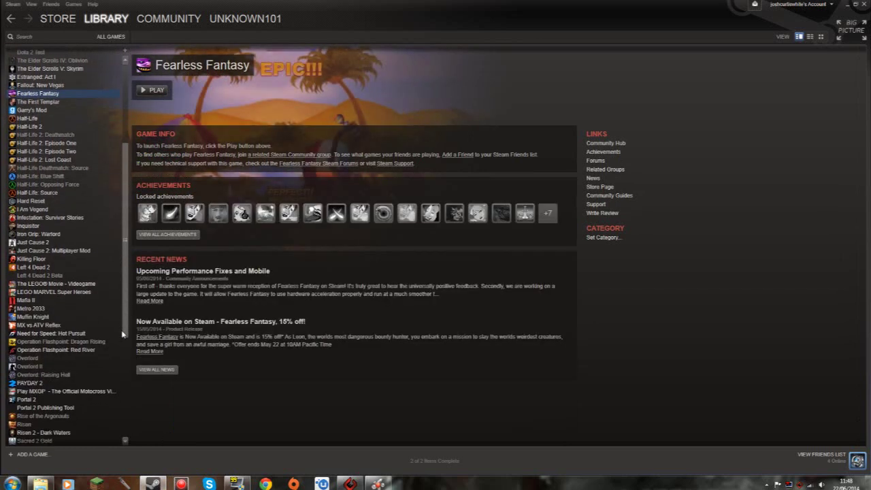
scroll(121, 340, down, 2)
scroll(121, 354, down, 2)
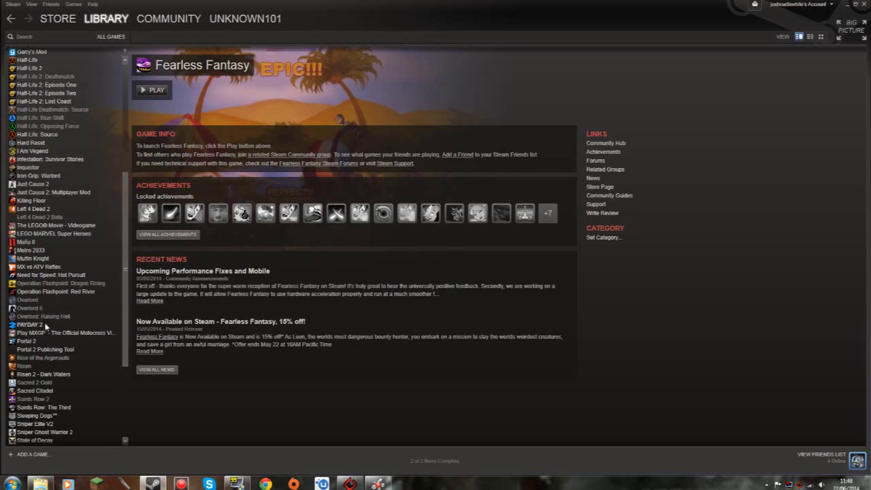
click(30, 325)
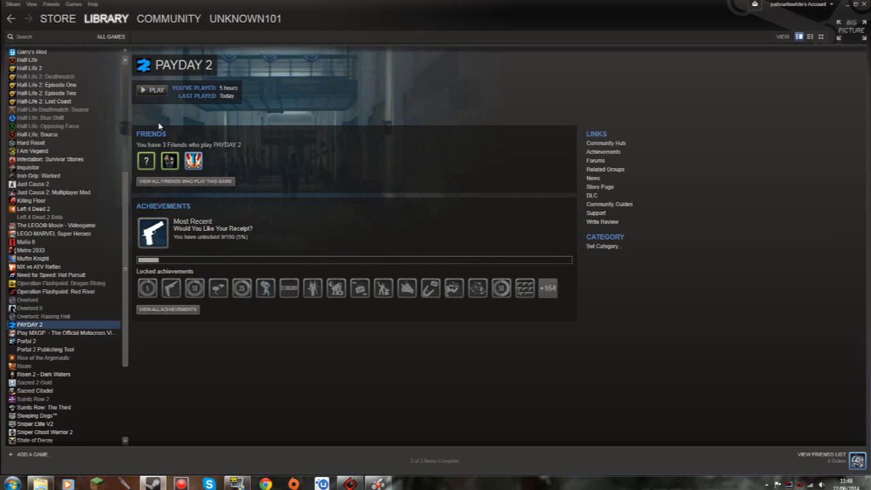
mouse_move(58, 19)
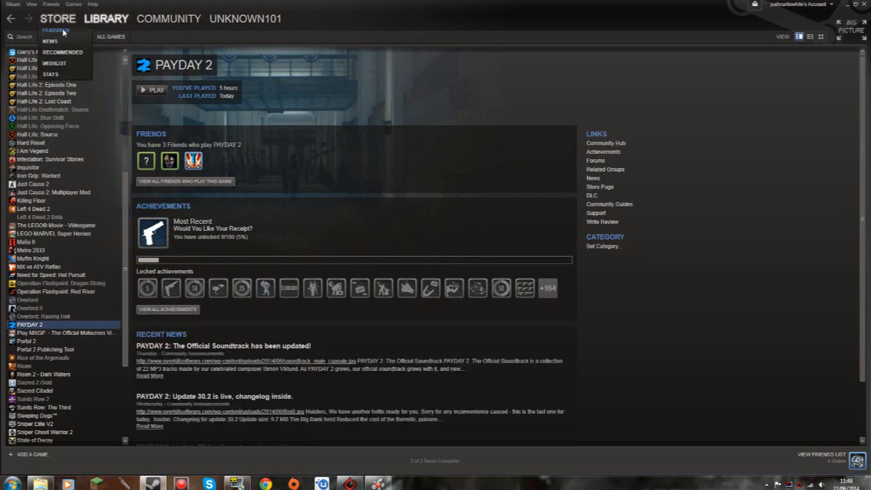
Switch to the Steam Store and browse its front page
click(55, 31)
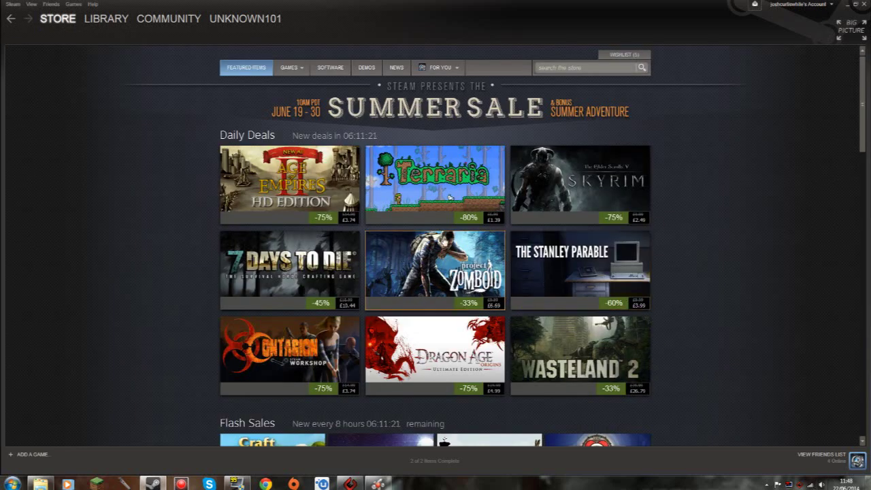
scroll(708, 216, down, 1)
scroll(712, 216, down, 1)
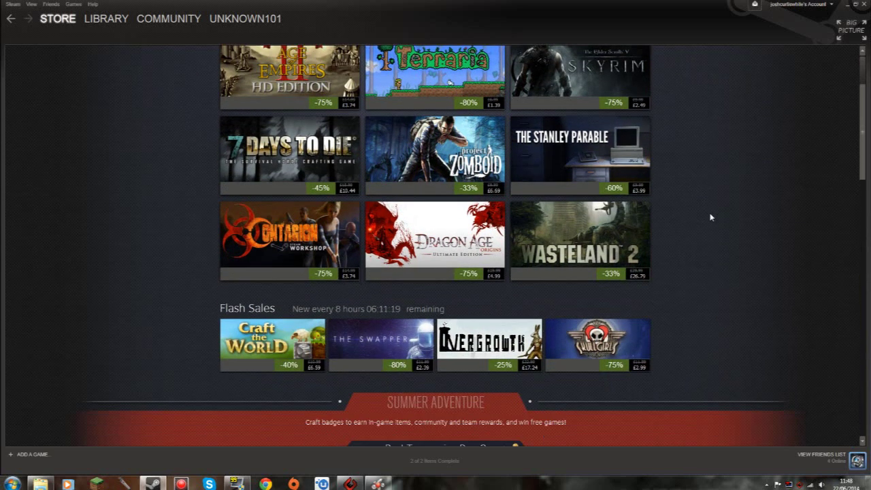
scroll(669, 149, up, 2)
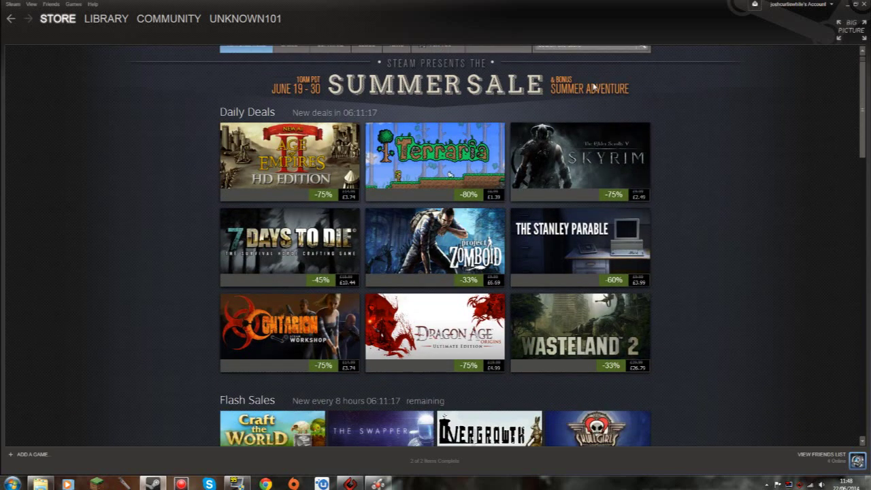
scroll(590, 109, down, 1)
scroll(595, 67, up, 1)
Search the store for "pa" and open the PAYDAY 2 store page, reviewing its contents
click(590, 68)
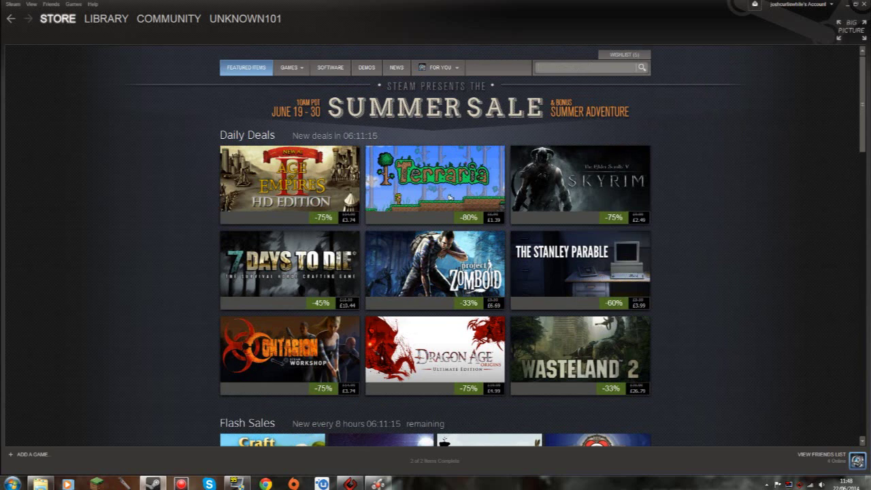
text(payday)
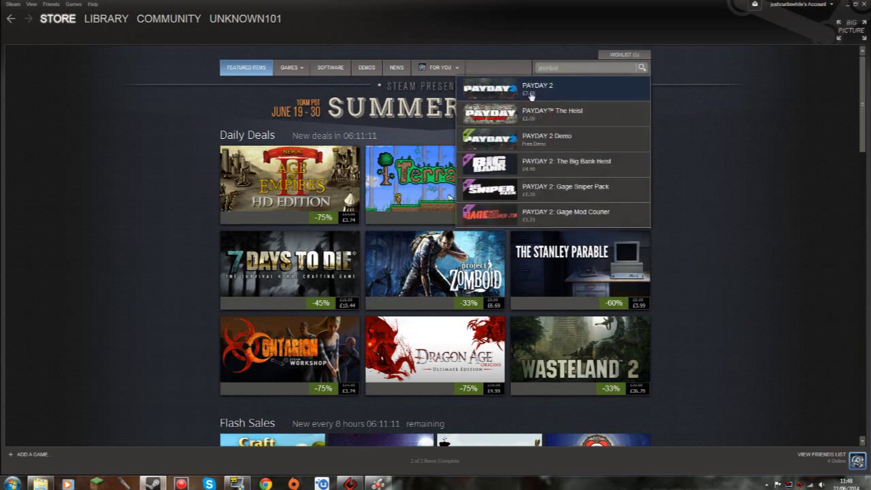
click(533, 96)
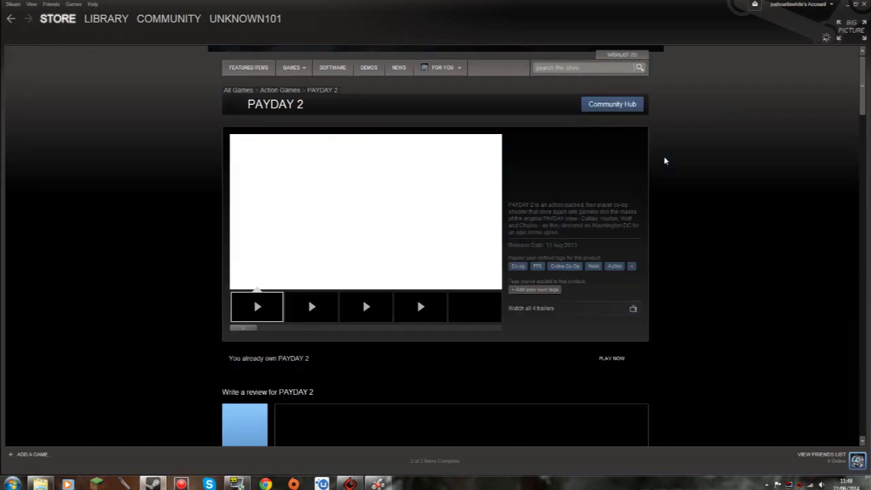
scroll(416, 286, down, 1)
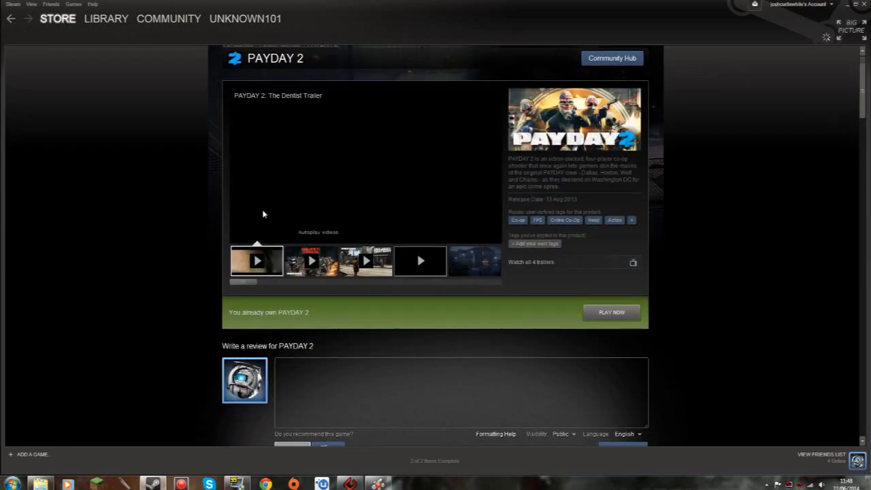
scroll(382, 243, down, 3)
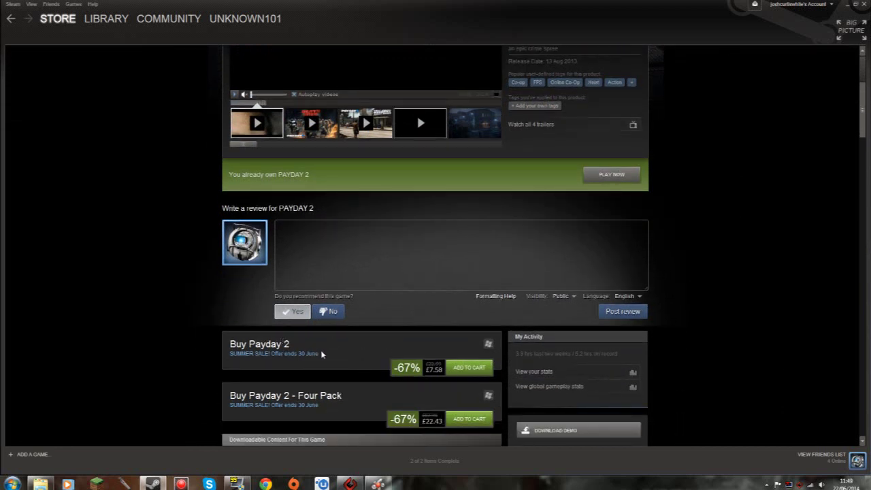
scroll(383, 352, down, 1)
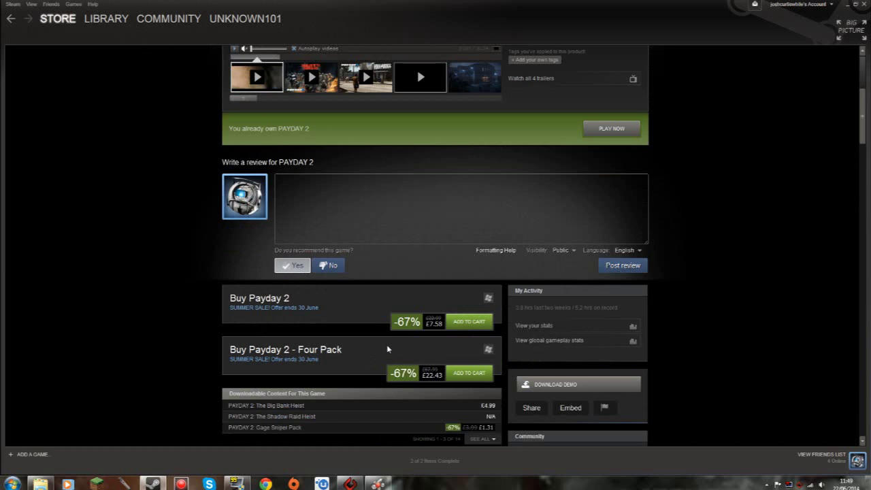
scroll(383, 352, up, 3)
scroll(384, 347, up, 3)
scroll(384, 344, down, 1)
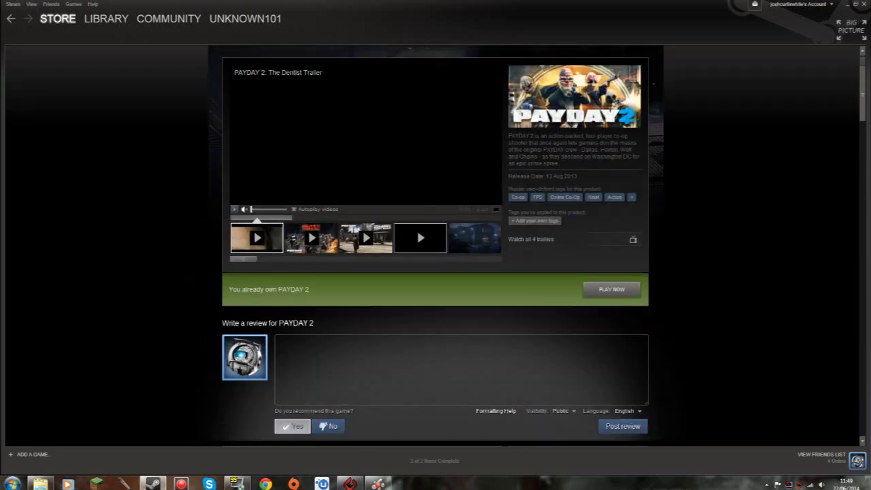
scroll(381, 340, up, 1)
mouse_move(106, 19)
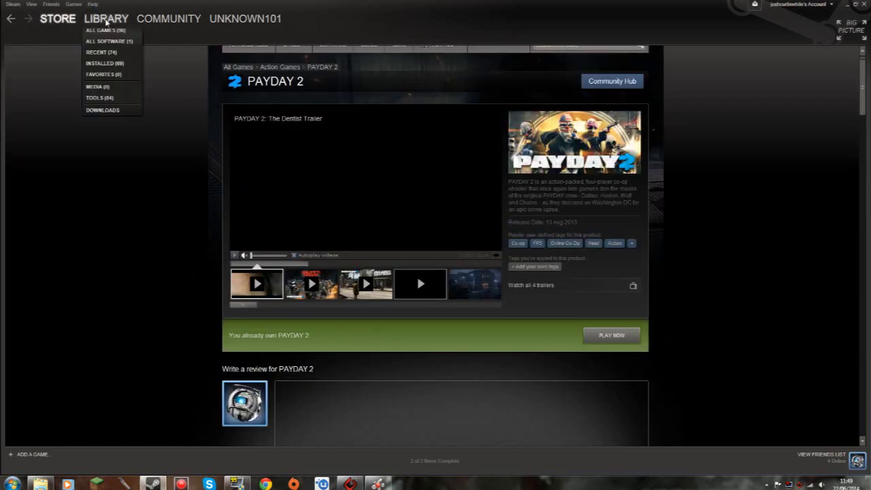
Switch back to LIBRARY, showing the PAYDAY 2 library page with playtime and news
click(108, 31)
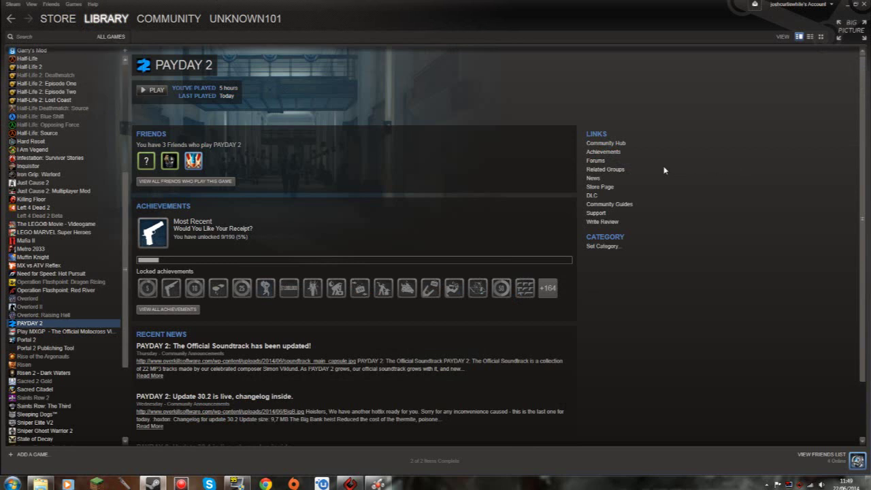